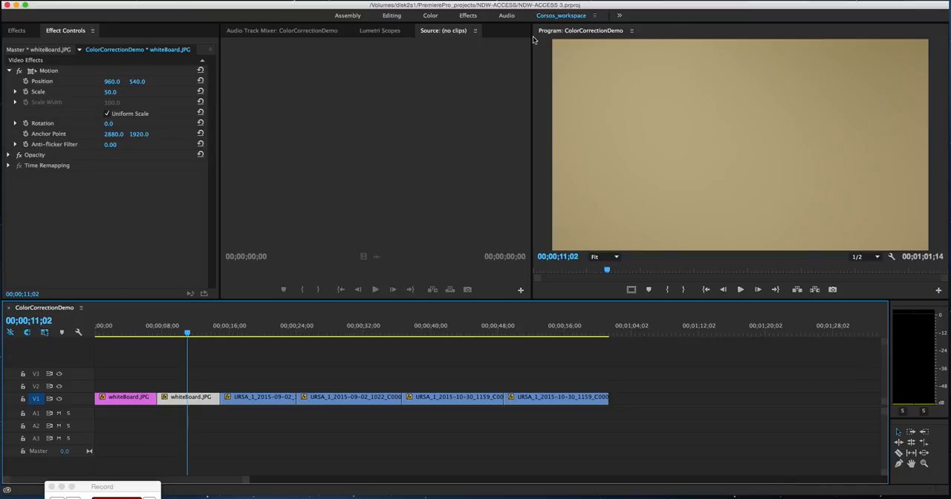
- Switch to the Color workspace and bring up the Lumetri Scopes with the second whiteBoard.JPG clip's sequence-level Basic Correction settings
{"action": "left_click", "coordinate": [431, 17]}
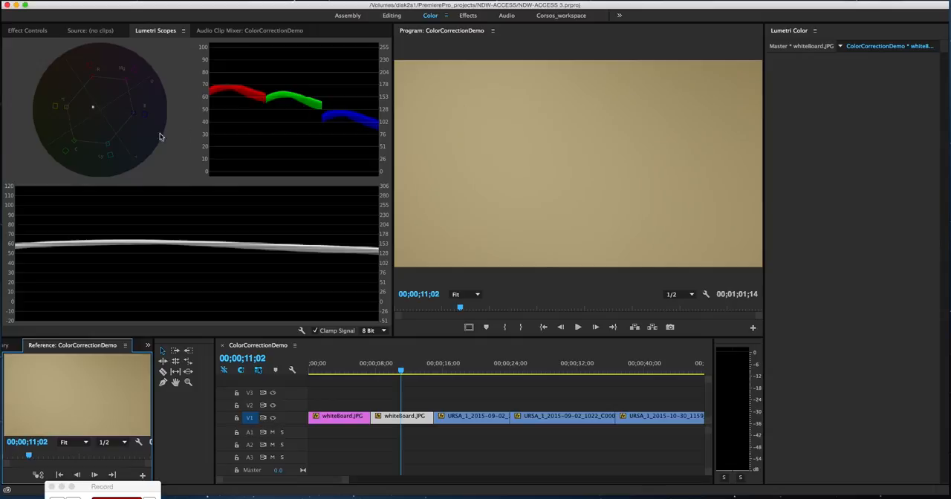
{"action": "left_click", "coordinate": [817, 48]}
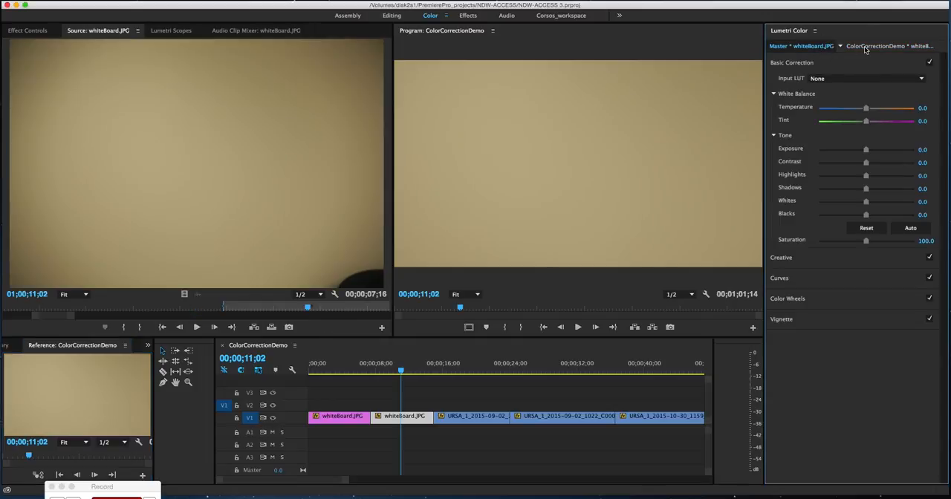
{"action": "left_click", "coordinate": [175, 31]}
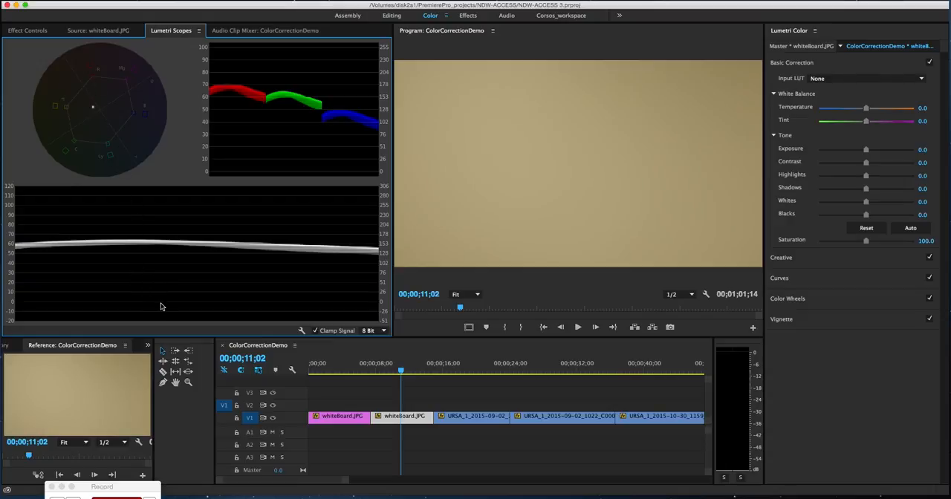
{"action": "left_click_drag", "start_coordinate": [135, 488], "coordinate": [122, 495]}
{"action": "left_click", "coordinate": [406, 359]}
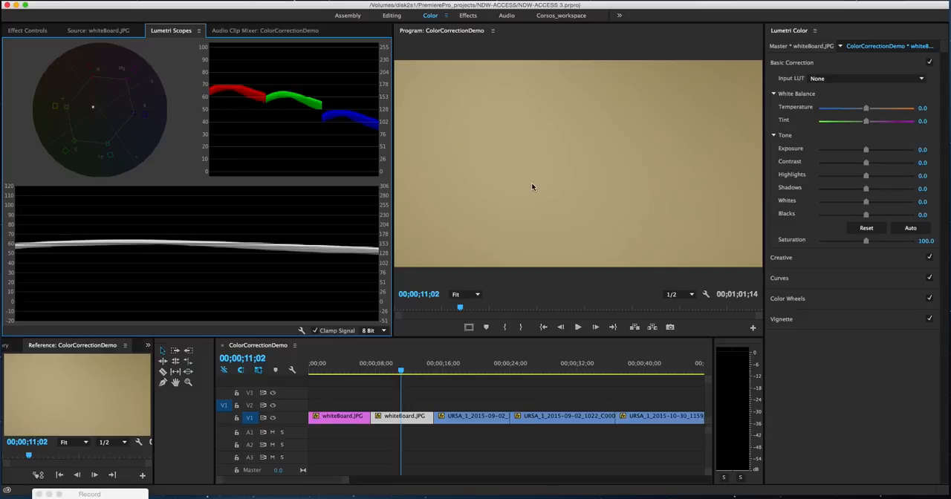
{"action": "left_click", "coordinate": [805, 64]}
{"action": "left_click", "coordinate": [780, 65]}
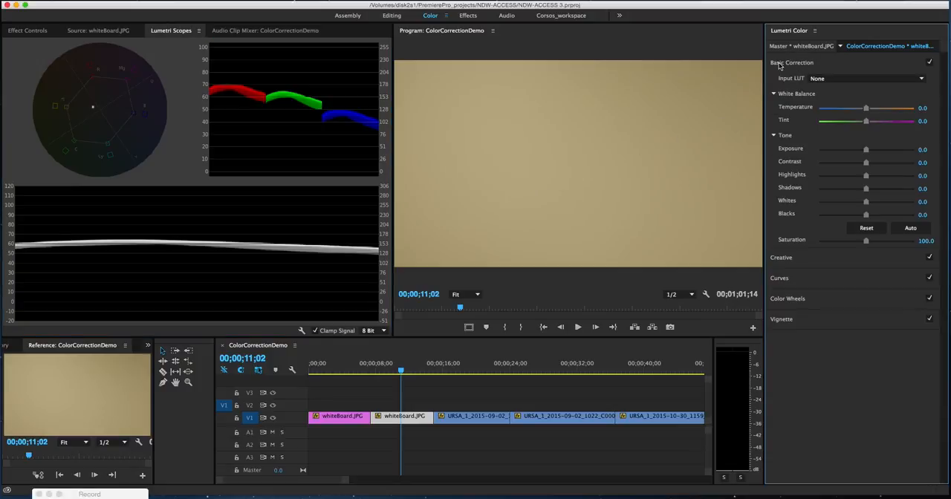
- Set the second whiteboard clip's Temperature to -56.8, Tint to 23.2 and Exposure to 2.4, and compare it with the first whiteboard clip
{"action": "left_click", "coordinate": [867, 108]}
{"action": "left_click_drag", "start_coordinate": [867, 108], "coordinate": [840, 110]}
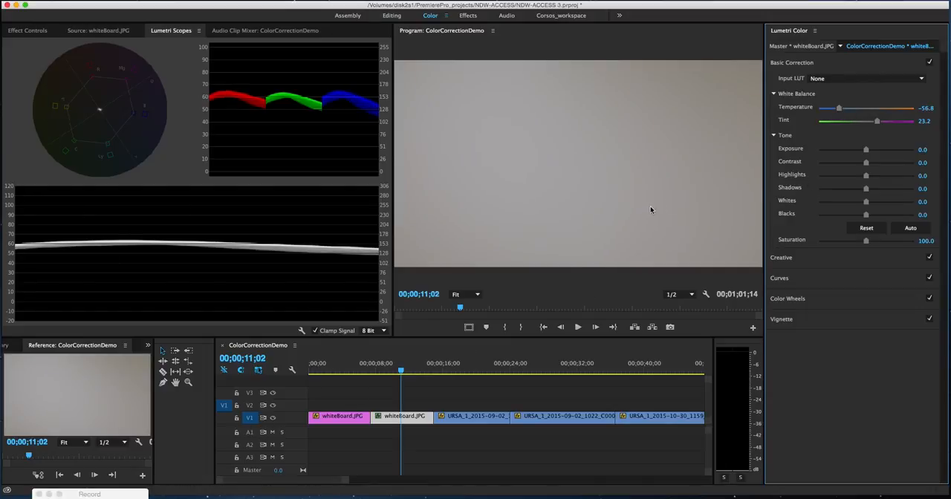
{"action": "left_click_drag", "start_coordinate": [867, 150], "coordinate": [889, 143]}
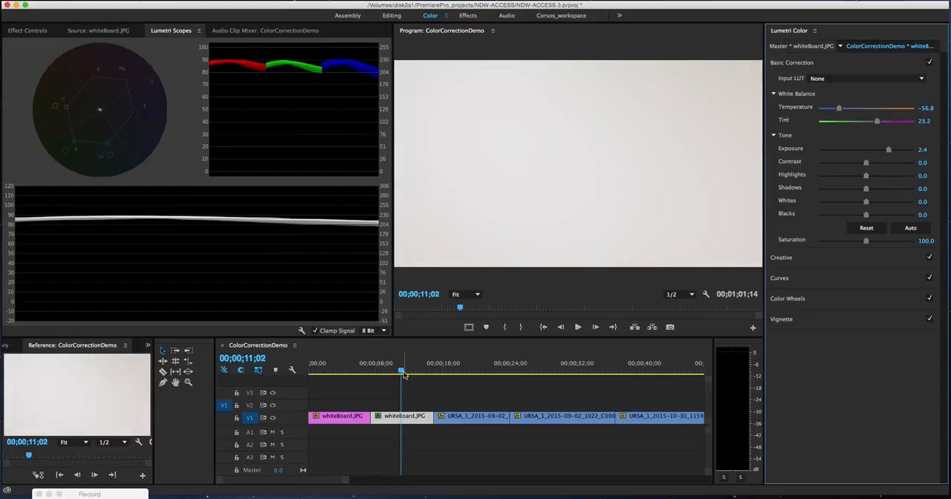
{"action": "left_click", "coordinate": [341, 368]}
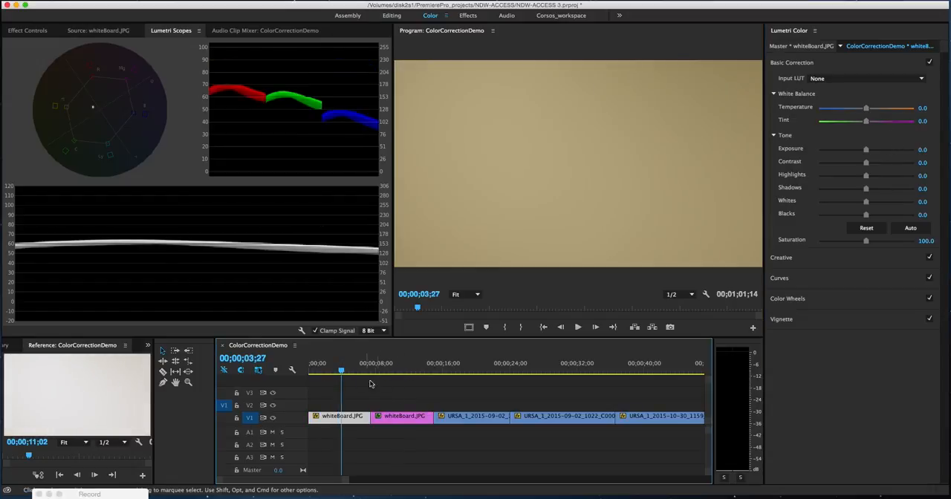
{"action": "left_click", "coordinate": [395, 369]}
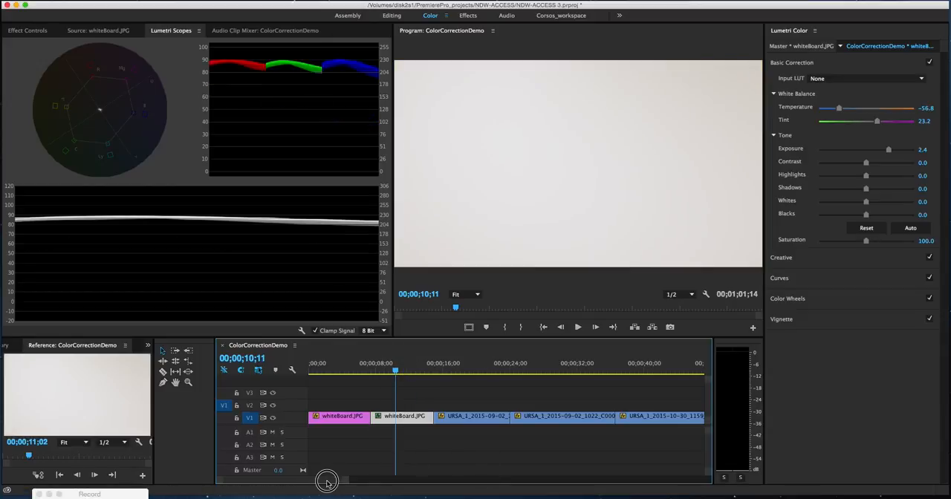
- Go to the last interview clip in the sequence and set its Temperature to 2.1 and Tint to 22.1
{"action": "scroll", "coordinate": [327, 484], "scroll_direction": "right", "scroll_amount": 8}
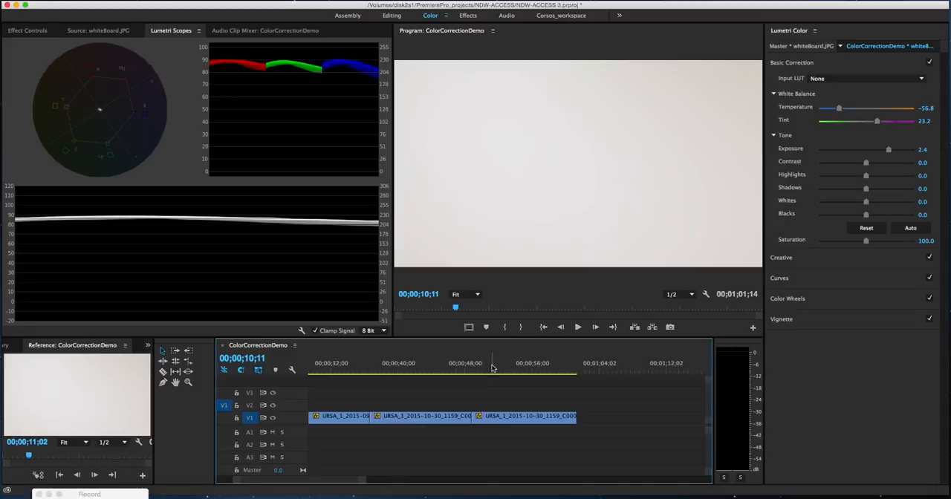
{"action": "left_click", "coordinate": [519, 372]}
{"action": "mouse_move", "coordinate": [521, 375]}
{"action": "left_mouse_down"}
{"action": "mouse_move", "coordinate": [531, 374]}
{"action": "mouse_move", "coordinate": [509, 375]}
{"action": "mouse_move", "coordinate": [518, 375]}
{"action": "left_mouse_up"}
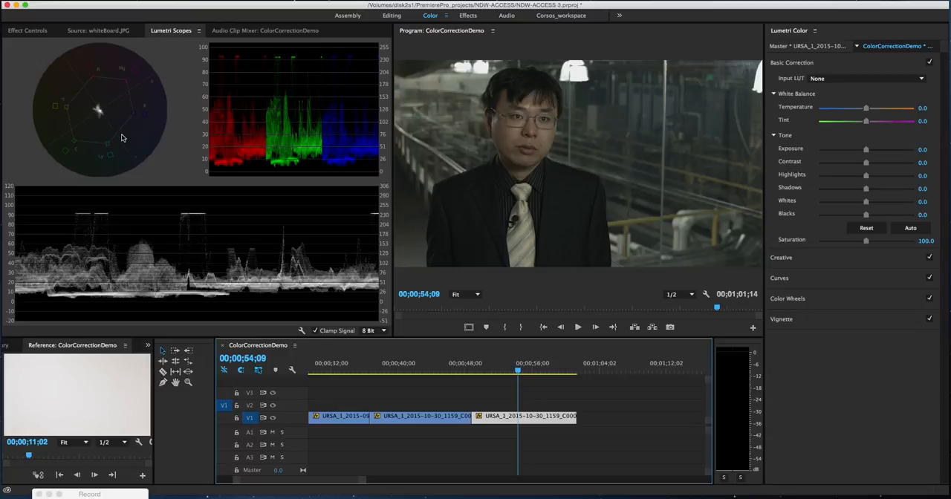
{"action": "left_click_drag", "start_coordinate": [866, 108], "coordinate": [876, 121]}
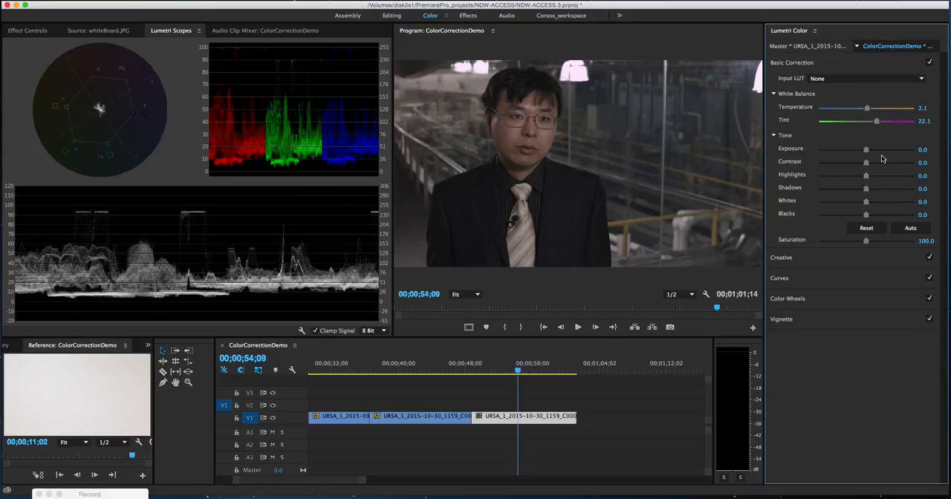
- Adjust the last clip's tone: Exposure 0.5, Contrast 29.5, Highlights 90.5, Shadows 7.4, Whites 18.9 and Blacks -11.6
{"action": "left_click_drag", "start_coordinate": [866, 152], "coordinate": [909, 175]}
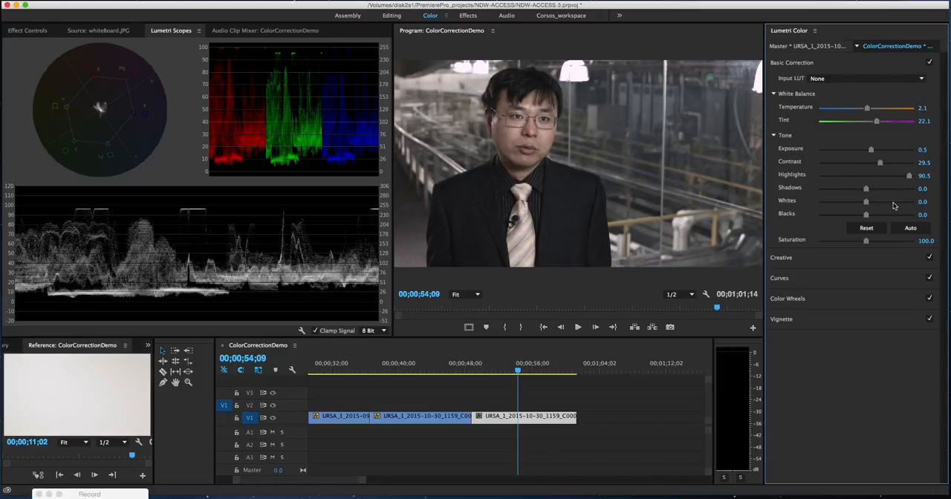
{"action": "mouse_move", "coordinate": [525, 369]}
{"action": "left_mouse_down"}
{"action": "mouse_move", "coordinate": [503, 372]}
{"action": "mouse_move", "coordinate": [522, 371]}
{"action": "left_mouse_up"}
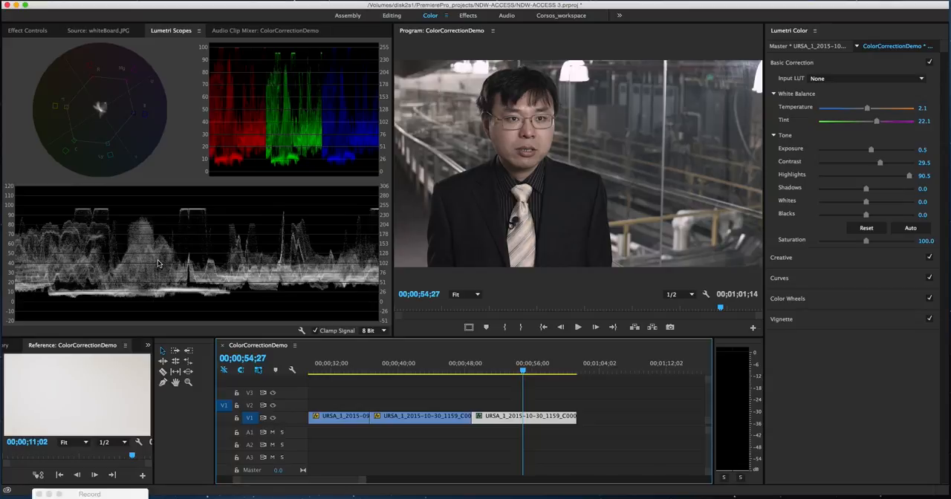
{"action": "mouse_move", "coordinate": [866, 216]}
{"action": "left_mouse_down"}
{"action": "mouse_move", "coordinate": [852, 215]}
{"action": "mouse_move", "coordinate": [860, 215]}
{"action": "left_mouse_up"}
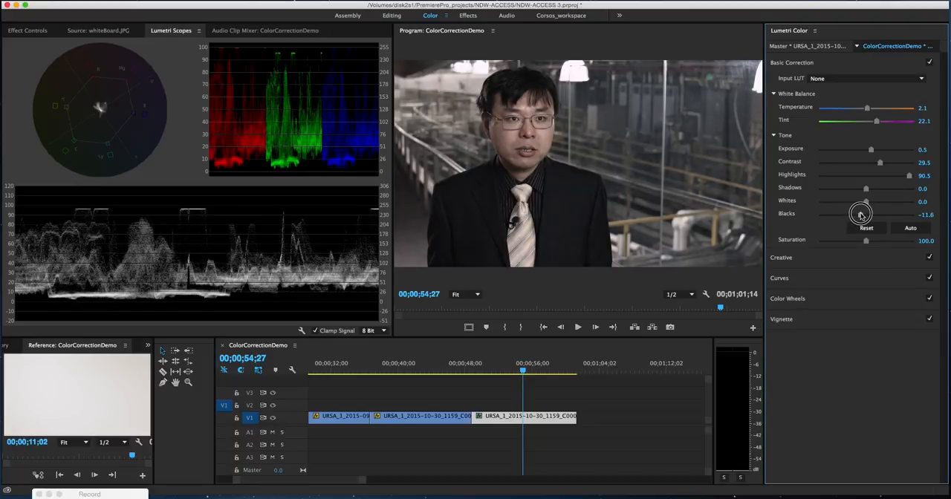
{"action": "mouse_move", "coordinate": [867, 191]}
{"action": "left_mouse_down"}
{"action": "mouse_move", "coordinate": [882, 187]}
{"action": "mouse_move", "coordinate": [866, 189]}
{"action": "mouse_move", "coordinate": [875, 202]}
{"action": "left_mouse_up"}
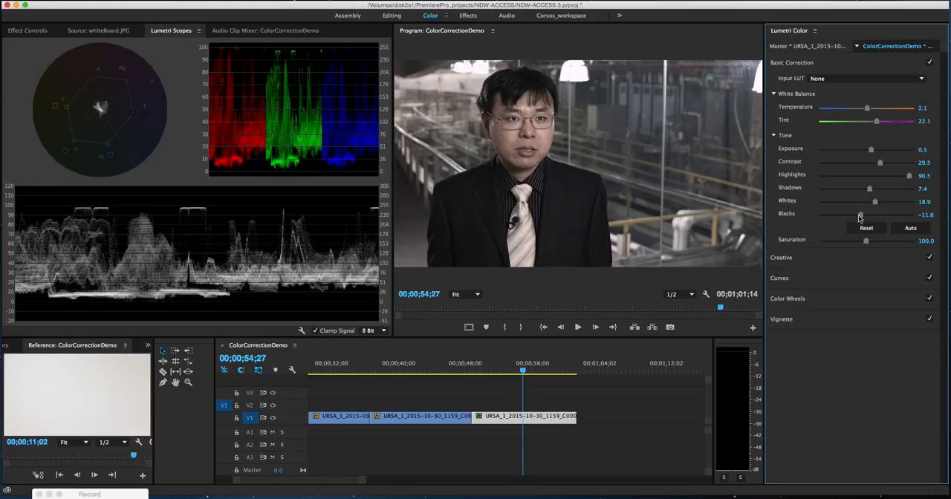
- Fine-tune the last clip's Exposure at 0.5, lower Highlights to 76.8 and set Basic Correction Saturation to 160
{"action": "left_click_drag", "start_coordinate": [871, 150], "coordinate": [872, 152]}
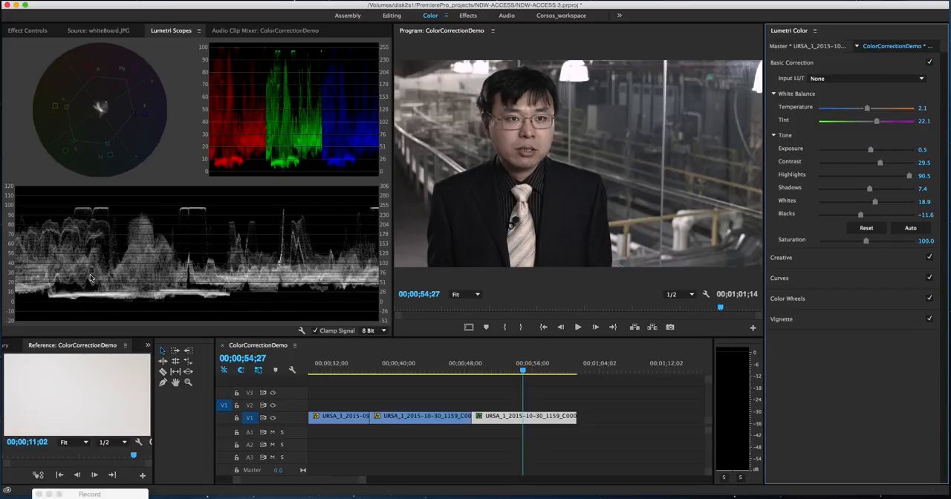
{"action": "left_click_drag", "start_coordinate": [909, 176], "coordinate": [903, 175]}
{"action": "left_click_drag", "start_coordinate": [867, 241], "coordinate": [893, 246]}
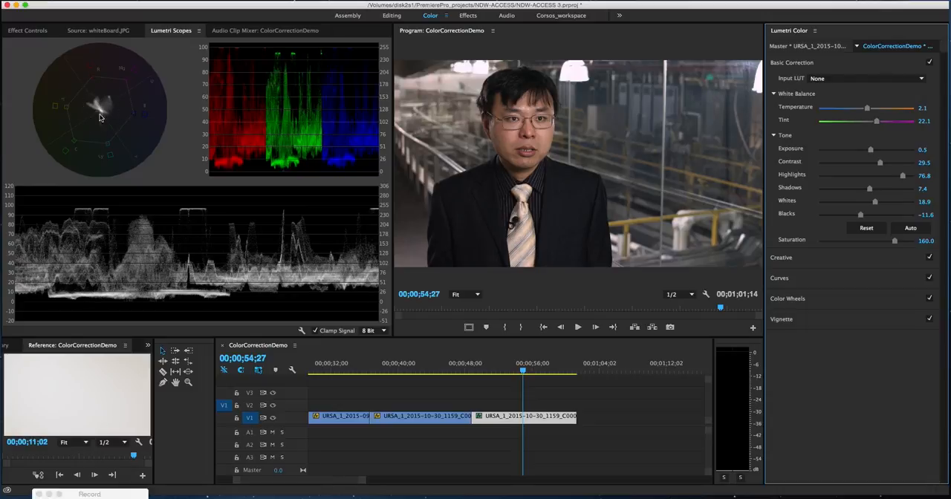
- Set the last clip's Vibrance to 46.3 in the Creative adjustments
{"action": "left_click", "coordinate": [781, 258]}
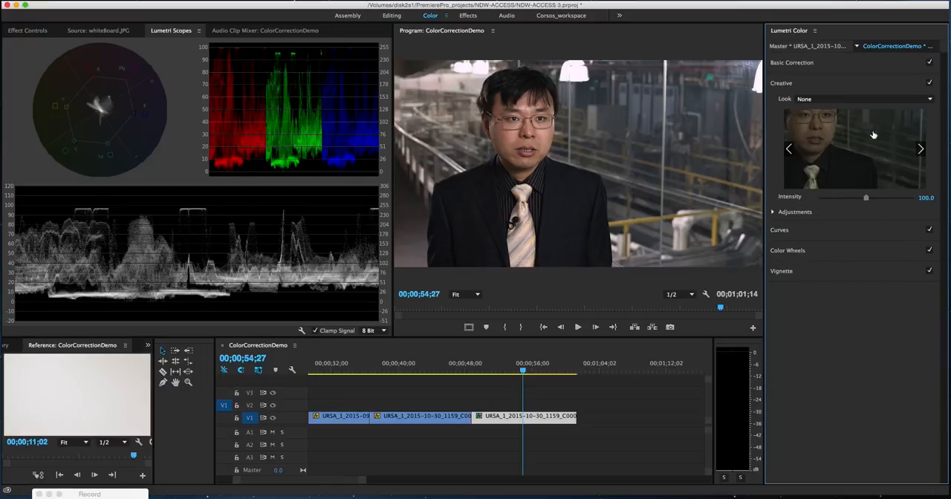
{"action": "left_click", "coordinate": [774, 213]}
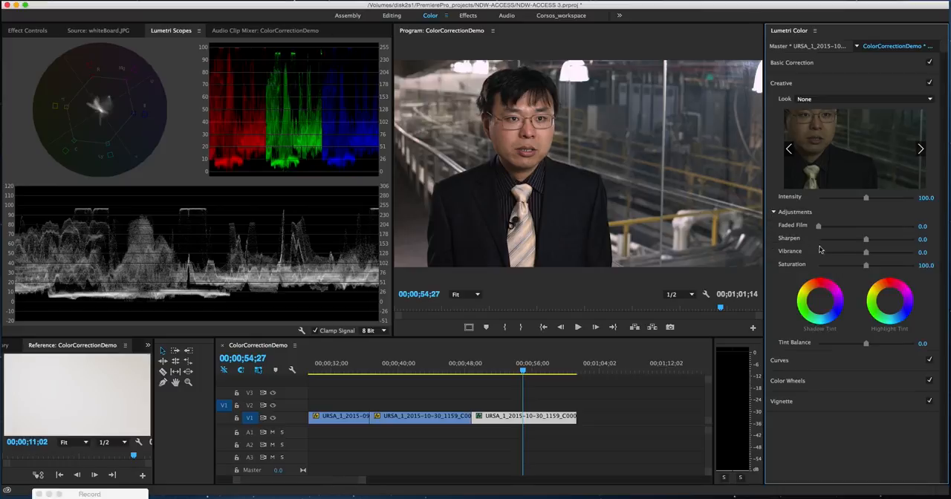
{"action": "left_click_drag", "start_coordinate": [866, 256], "coordinate": [901, 253]}
{"action": "left_click_drag", "start_coordinate": [882, 255], "coordinate": [889, 257]}
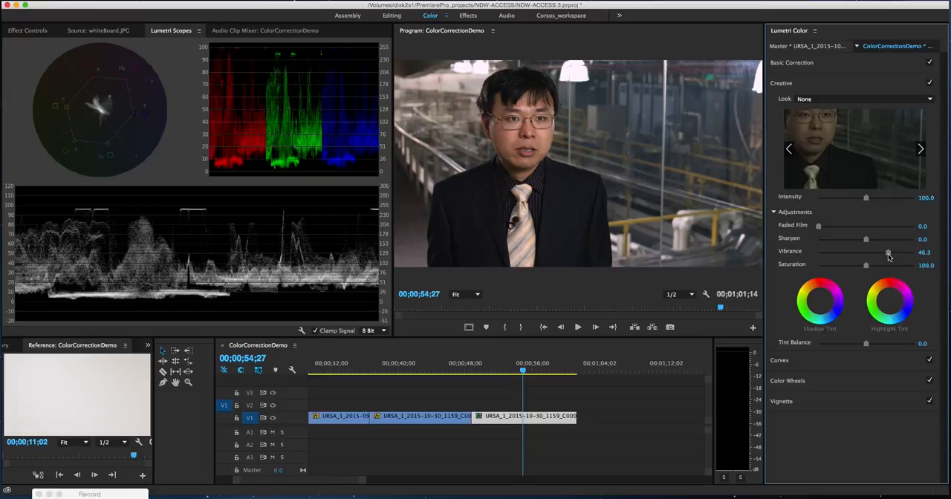
- Switch to Corsos_workspace, search the effects for "fast" and apply Fast Color Corrector to the last interview clip
{"action": "left_click", "coordinate": [563, 16]}
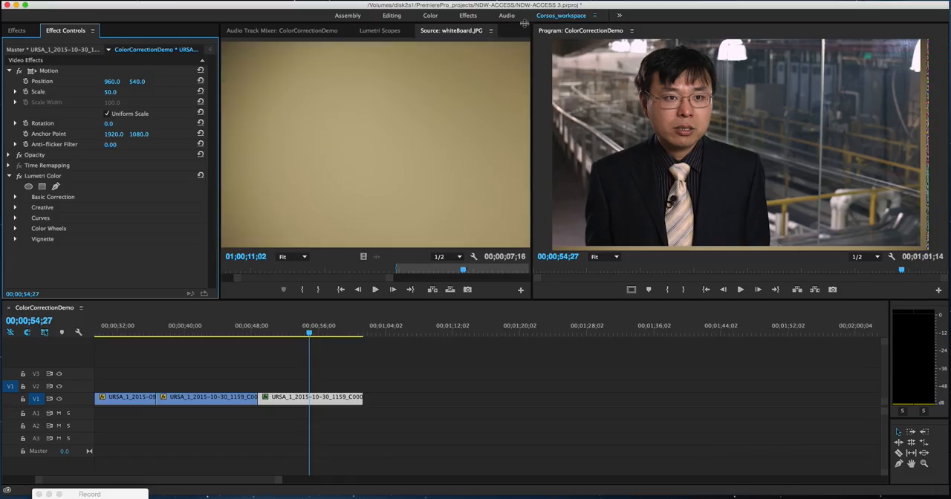
{"action": "left_click", "coordinate": [16, 30]}
{"action": "left_click", "coordinate": [45, 50]}
{"action": "left_click", "coordinate": [38, 47]}
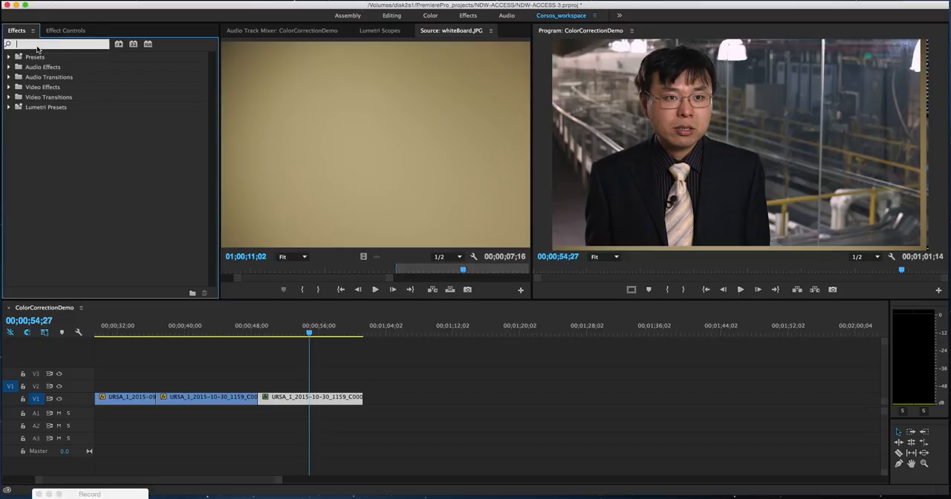
{"action": "type", "text": "fast"}
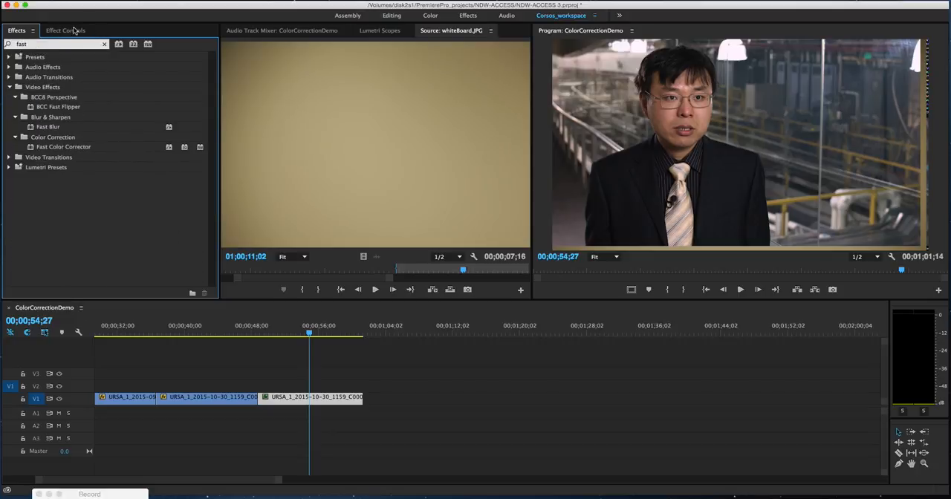
{"action": "left_click", "coordinate": [48, 148]}
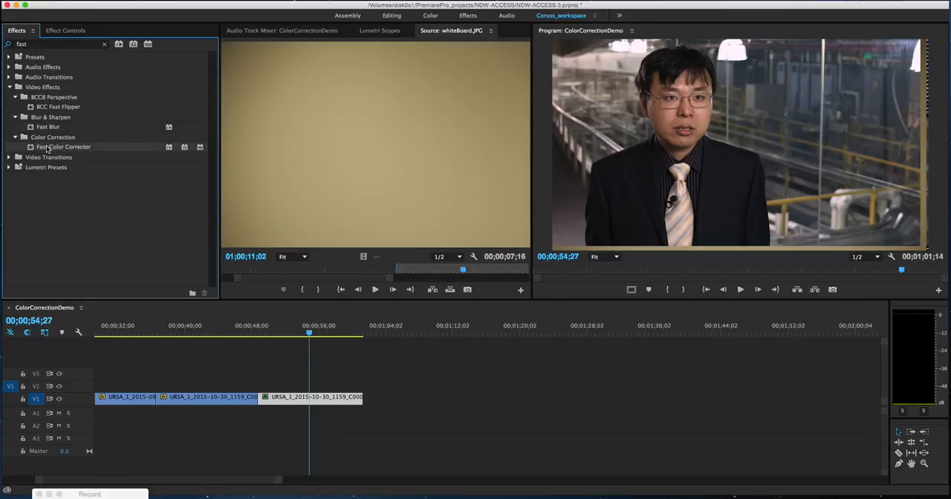
{"action": "left_click_drag", "start_coordinate": [33, 148], "coordinate": [312, 399]}
- With the Lumetri Scopes showing, set the Fast Color Corrector's Hue Angle to 7.0° and Saturation to 125 on the last clip
{"action": "left_click", "coordinate": [61, 33]}
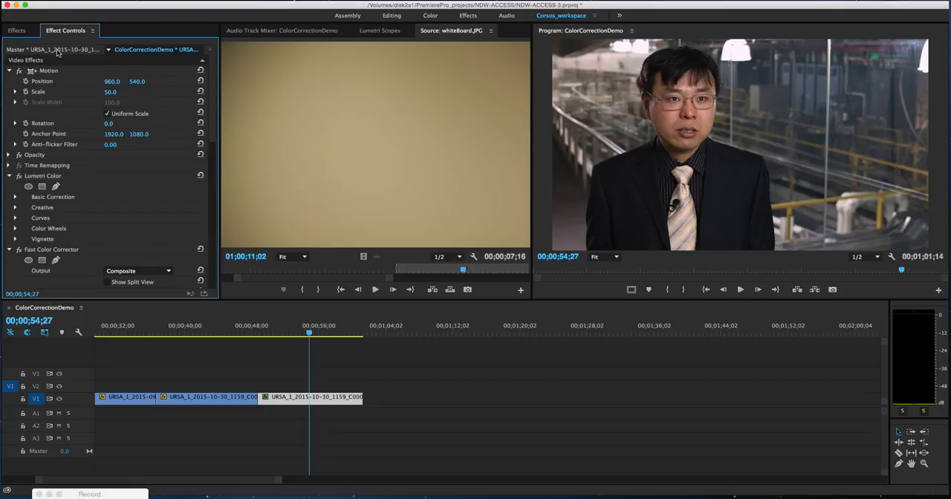
{"action": "left_click_drag", "start_coordinate": [215, 103], "coordinate": [218, 179]}
{"action": "left_click", "coordinate": [374, 32]}
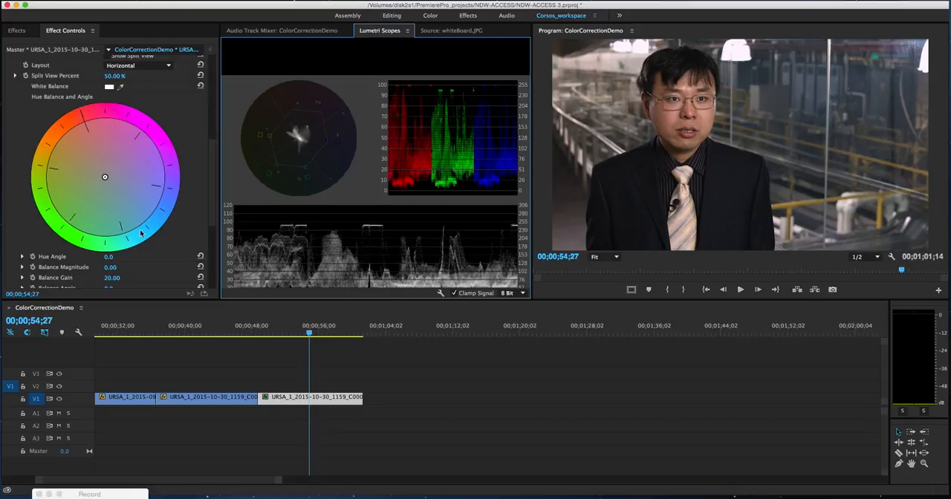
{"action": "left_click_drag", "start_coordinate": [109, 259], "coordinate": [114, 259]}
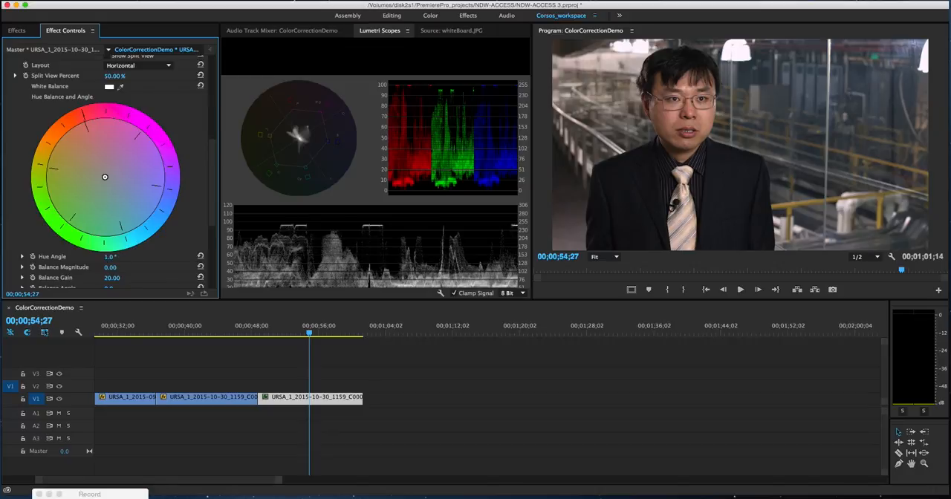
{"action": "left_click_drag", "start_coordinate": [110, 256], "coordinate": [115, 257]}
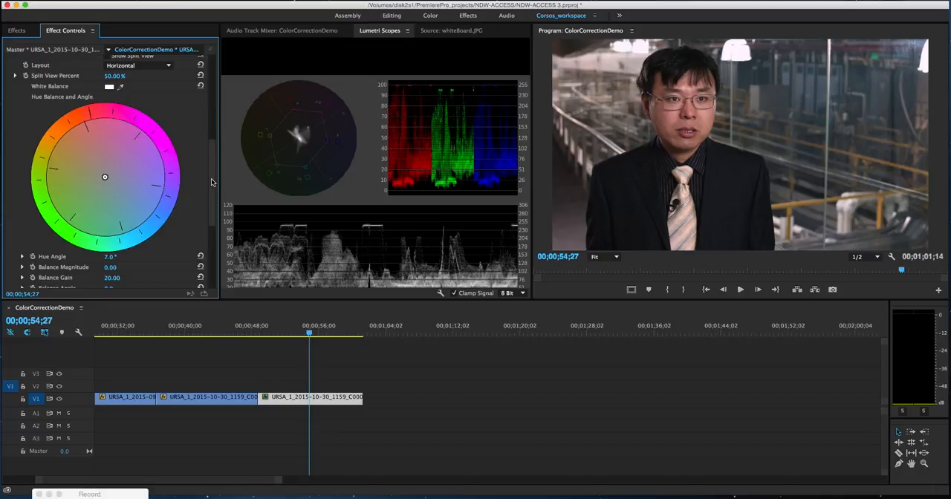
{"action": "scroll", "coordinate": [212, 182], "scroll_direction": "down", "scroll_amount": 5}
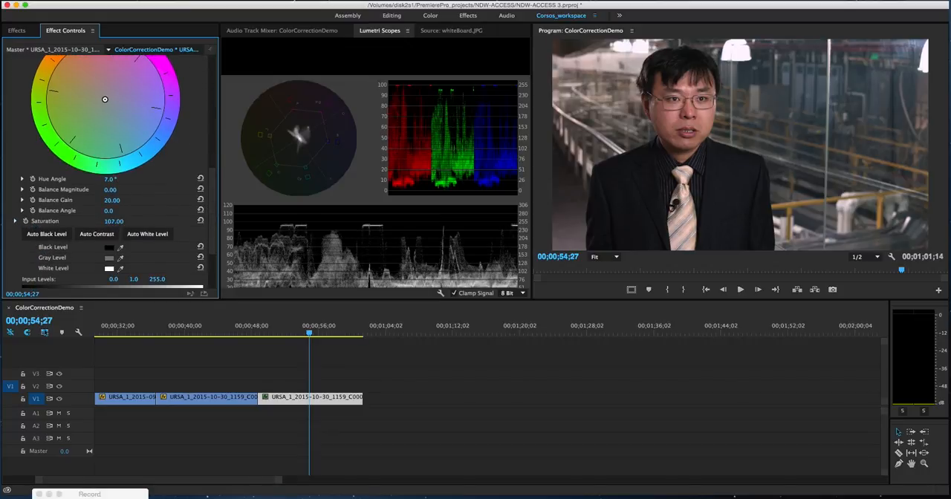
{"action": "mouse_move", "coordinate": [113, 221]}
{"action": "left_mouse_down"}
{"action": "mouse_move", "coordinate": [123, 220]}
{"action": "mouse_move", "coordinate": [112, 220]}
{"action": "left_mouse_up"}
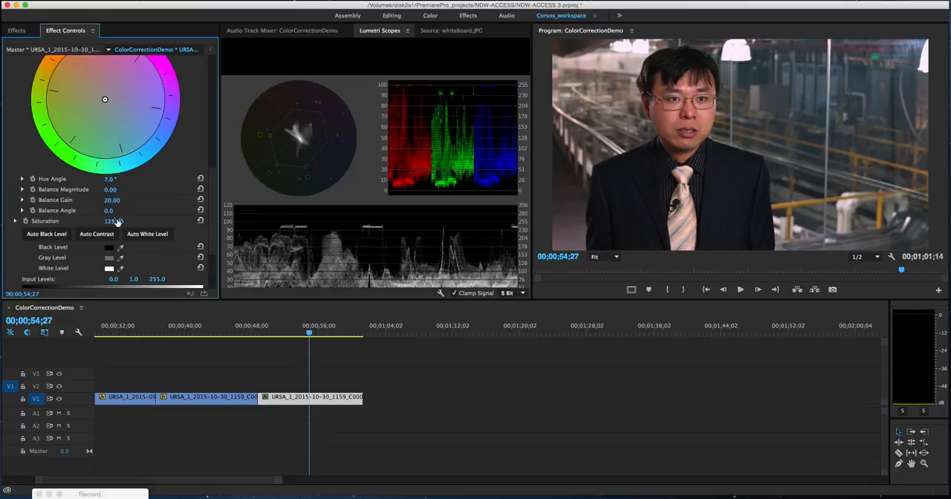
- Compare the corrected last interview clip with the uncorrected interview clip before it in the sequence
{"action": "left_click", "coordinate": [310, 332]}
{"action": "mouse_move", "coordinate": [309, 332]}
{"action": "left_mouse_down"}
{"action": "mouse_move", "coordinate": [293, 332]}
{"action": "mouse_move", "coordinate": [310, 332]}
{"action": "left_mouse_up"}
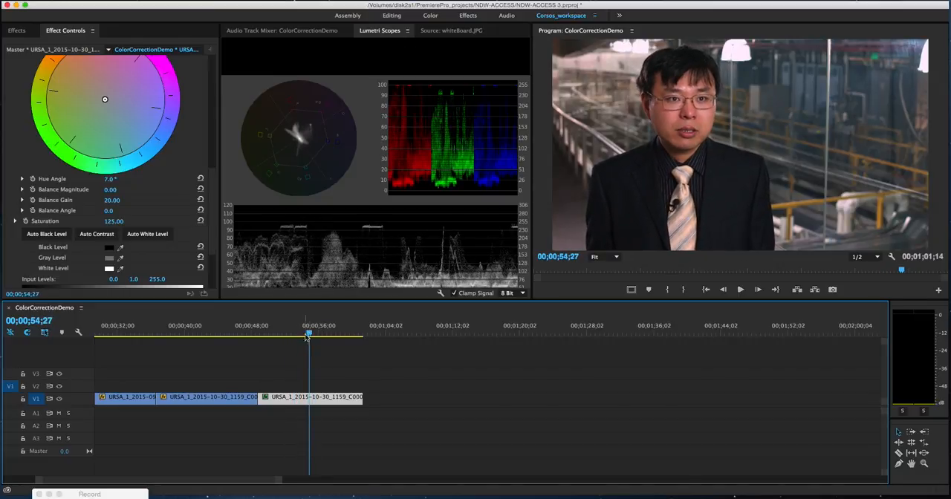
{"action": "left_click", "coordinate": [210, 333]}
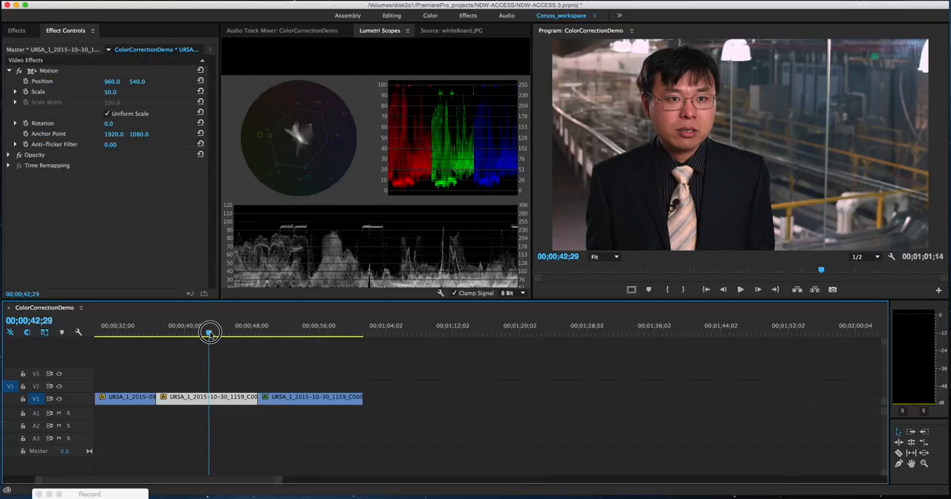
{"action": "left_click", "coordinate": [308, 333]}
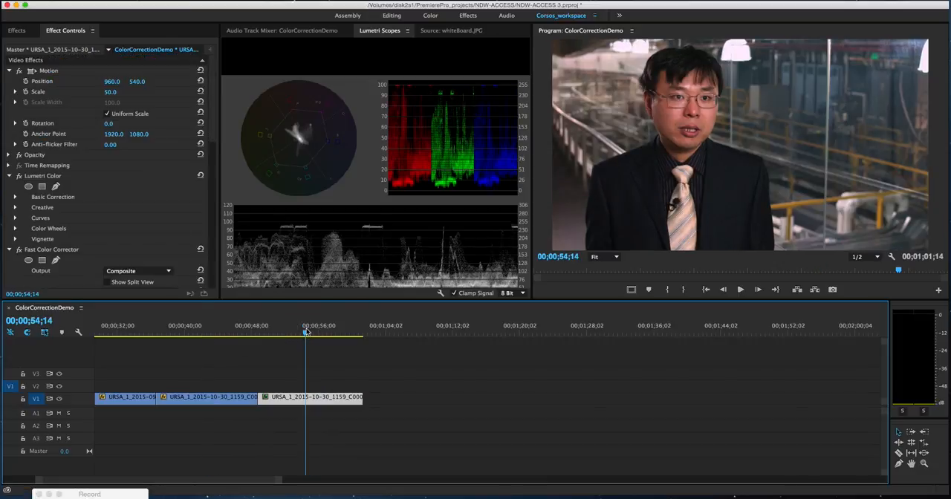
{"action": "left_click", "coordinate": [305, 333]}
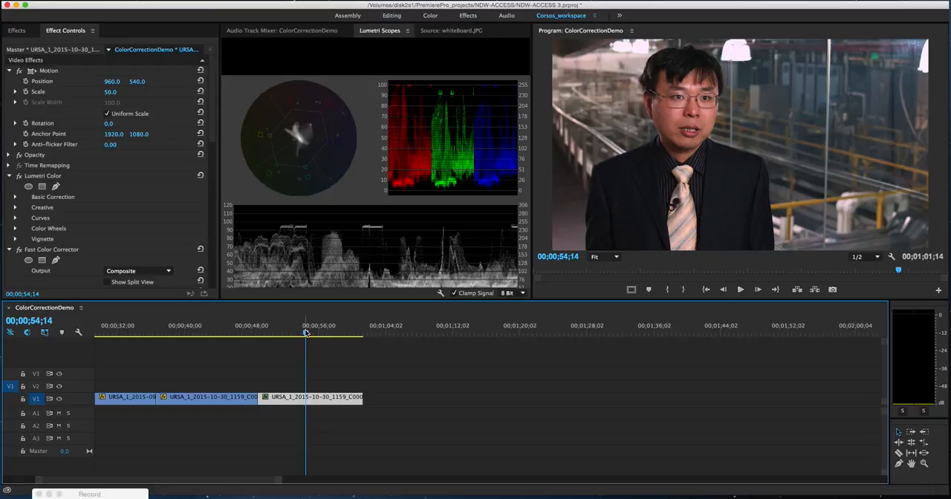